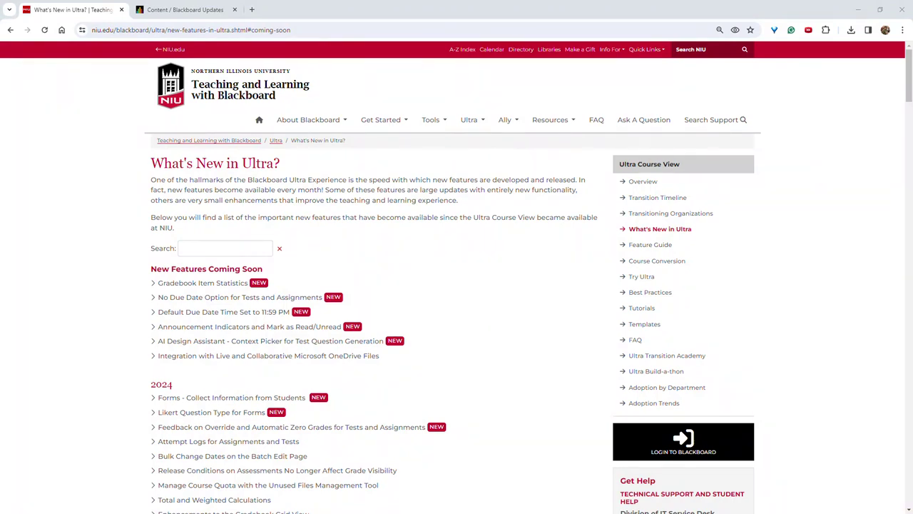
# Switch to the Blackboard Updates course and open the statistics of the "Gradebook Item Statistics" test from the gradebook's list view
pyautogui.hotkey('ctrl', 'Tab')
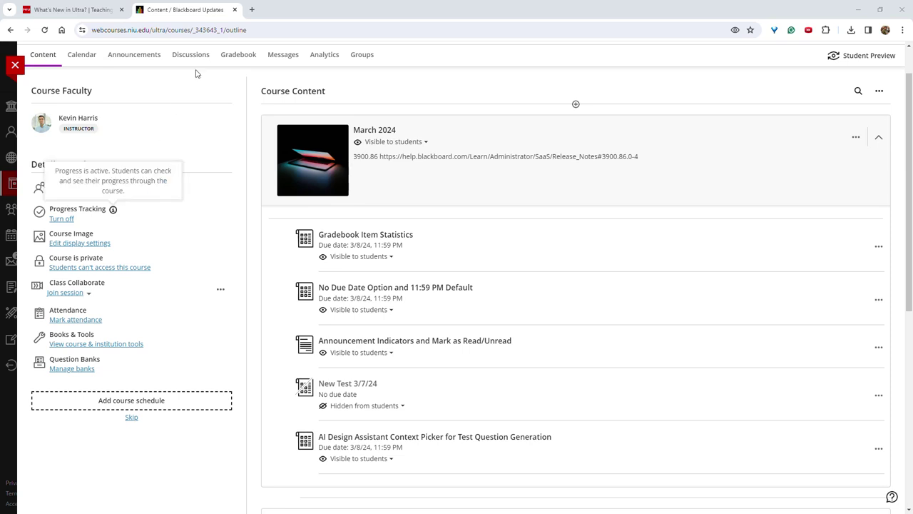
pyautogui.click(239, 55)
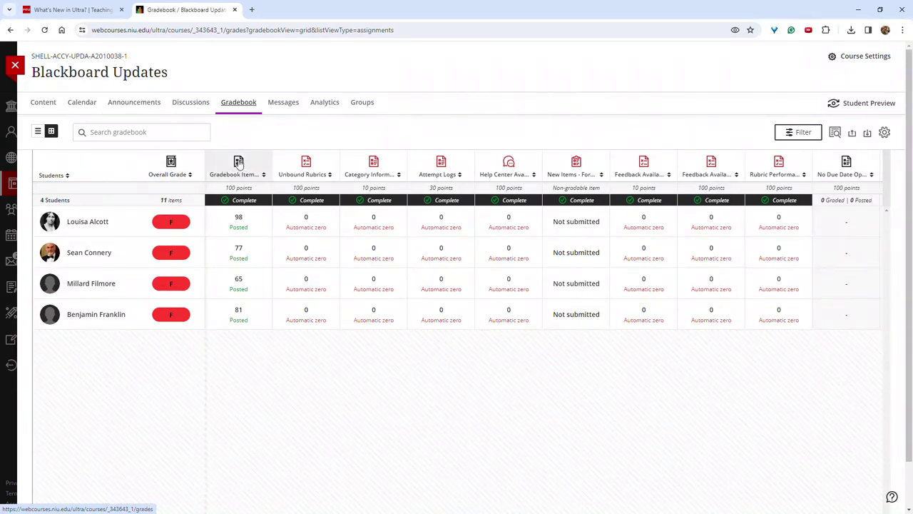
pyautogui.click(239, 164)
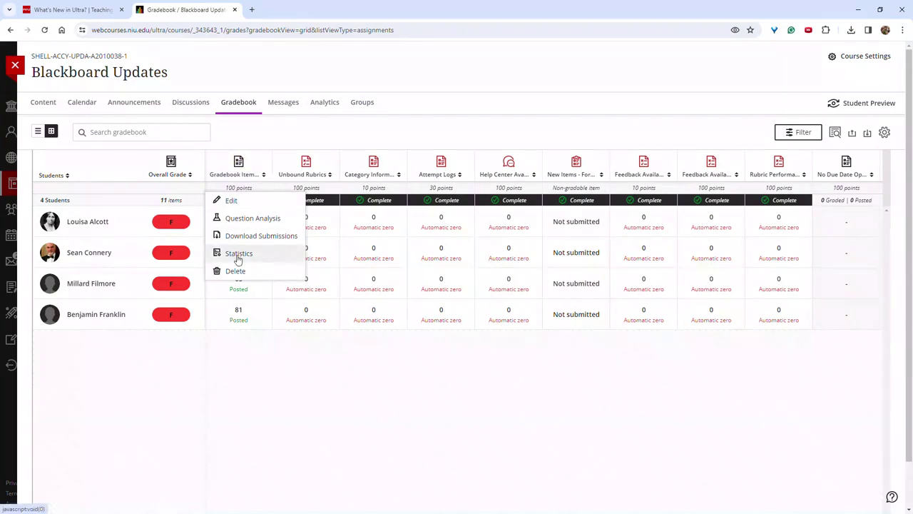
pyautogui.click(40, 133)
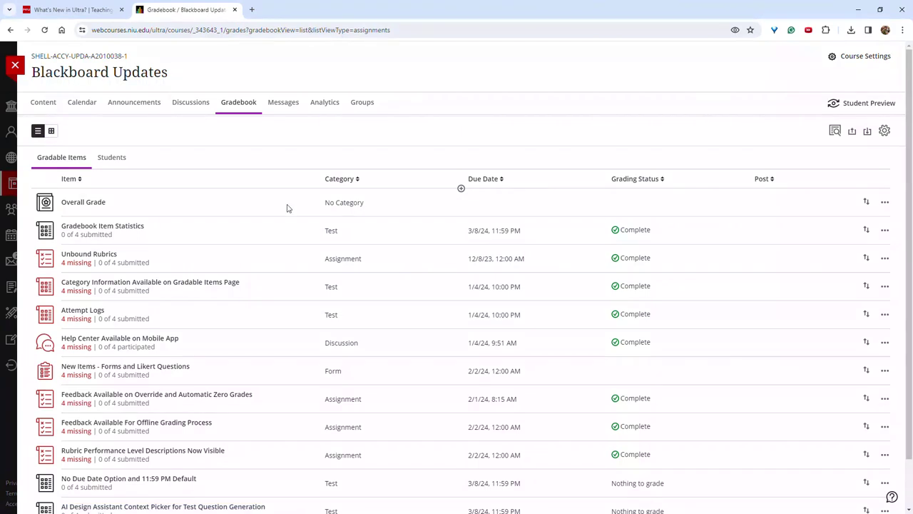
pyautogui.click(885, 231)
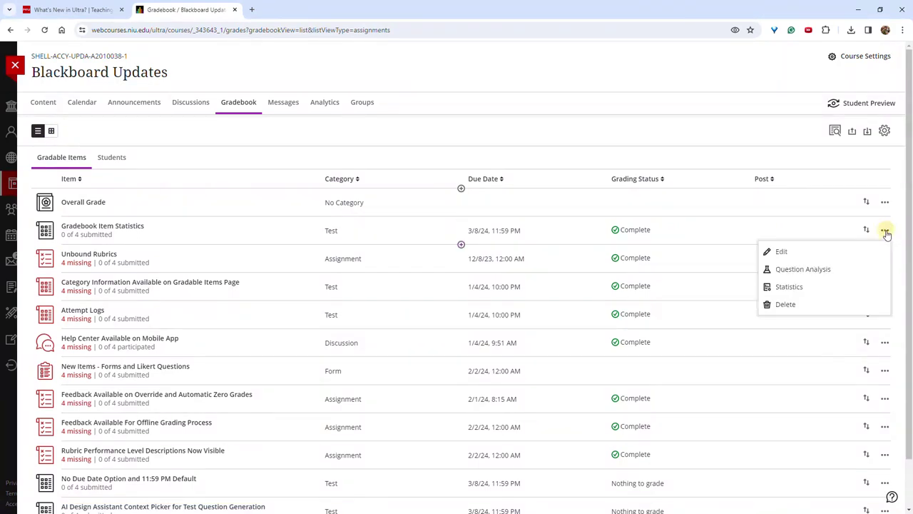
pyautogui.click(802, 292)
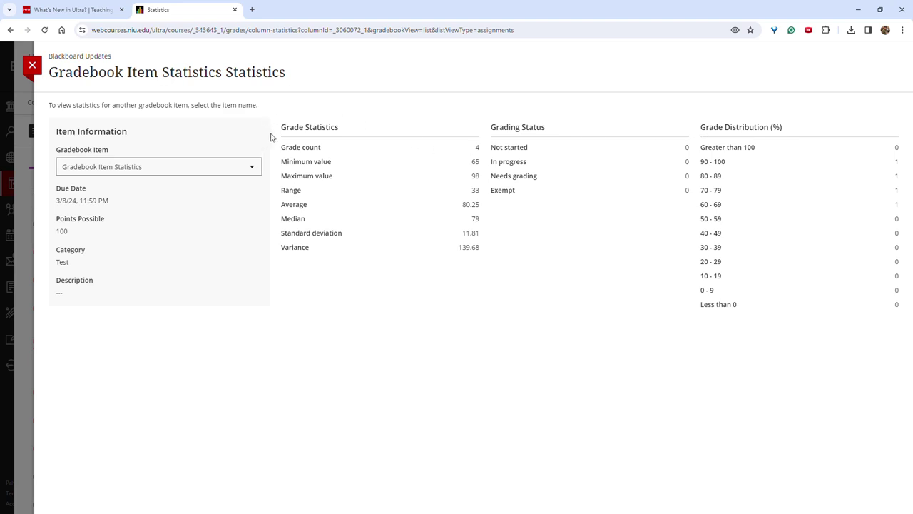
# Review the other gradebook items selectable for statistics, keeping the current one, and close the statistics page
pyautogui.click(253, 170)
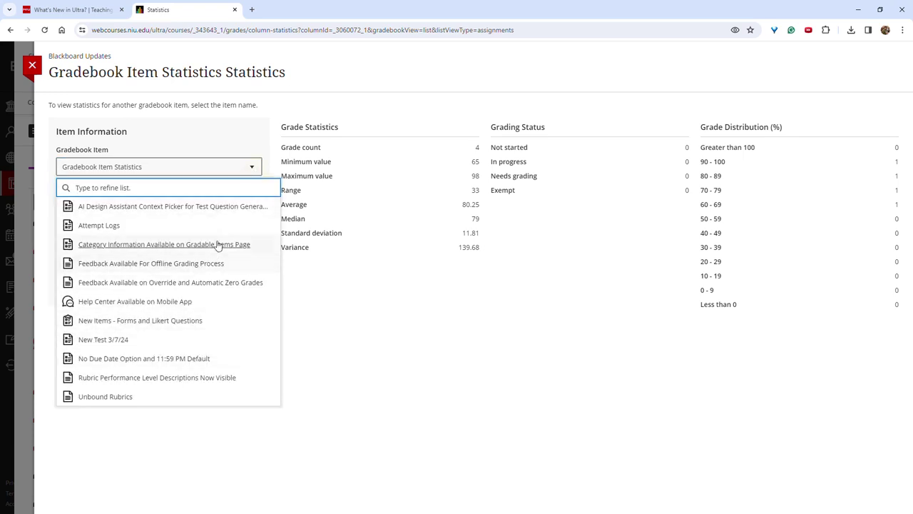
pyautogui.click(380, 283)
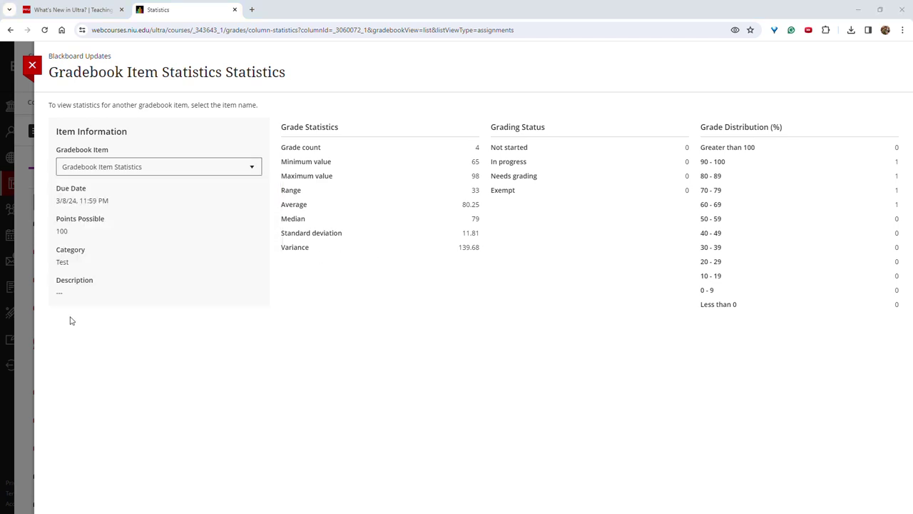
pyautogui.click(36, 72)
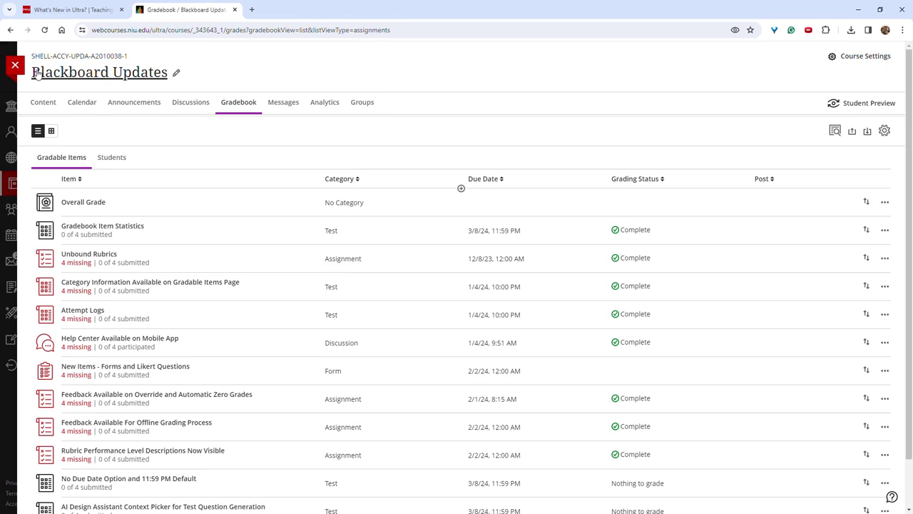
# Create a new test in the March 2024 module of the course content, directly below "No Due Date Option and 11:59 PM Default"
pyautogui.click(51, 103)
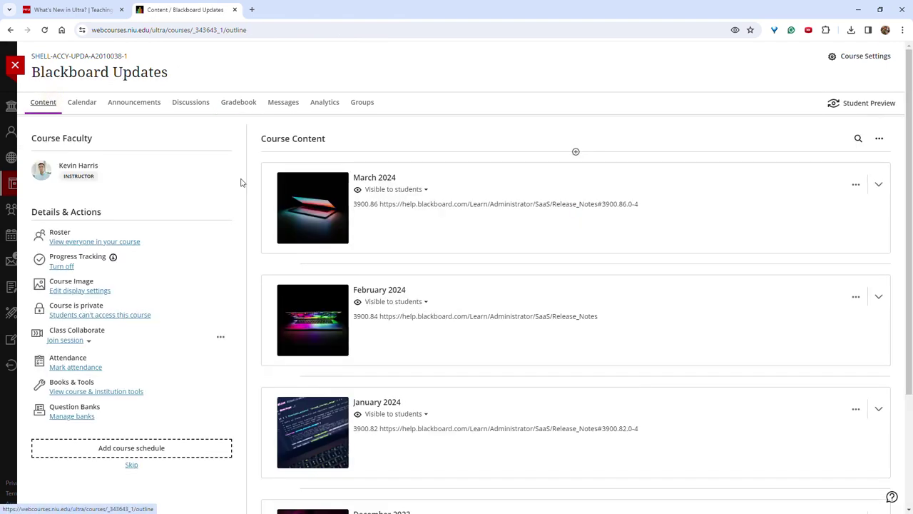
pyautogui.click(473, 207)
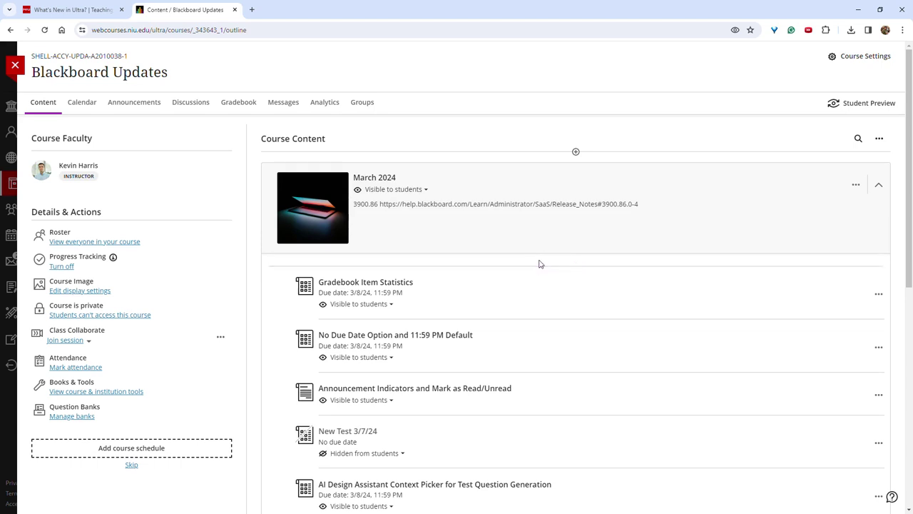
pyautogui.click(576, 372)
pyautogui.click(570, 393)
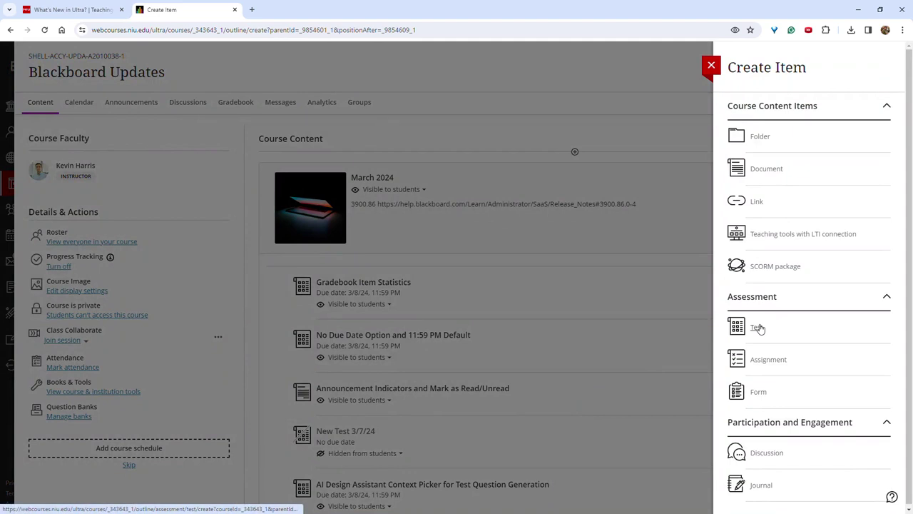
pyautogui.click(759, 327)
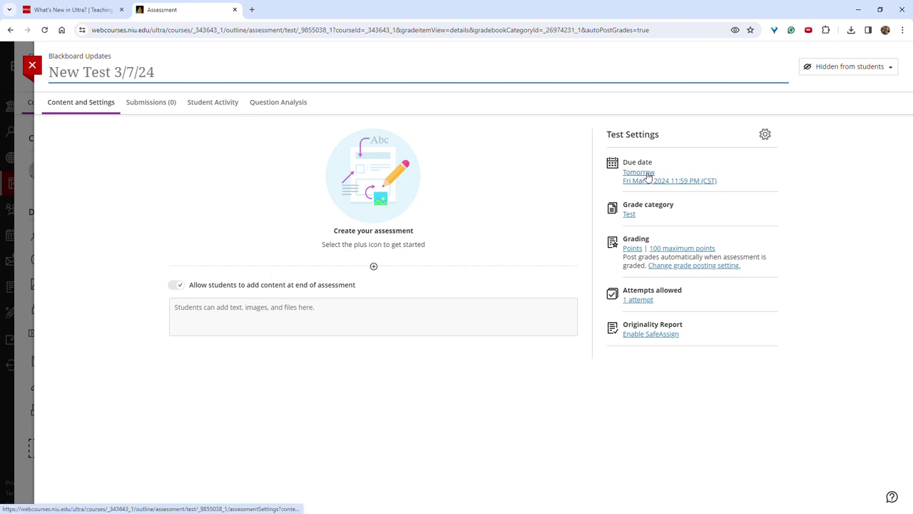
# Set the new test to No due date, save its settings and close it
pyautogui.click(647, 172)
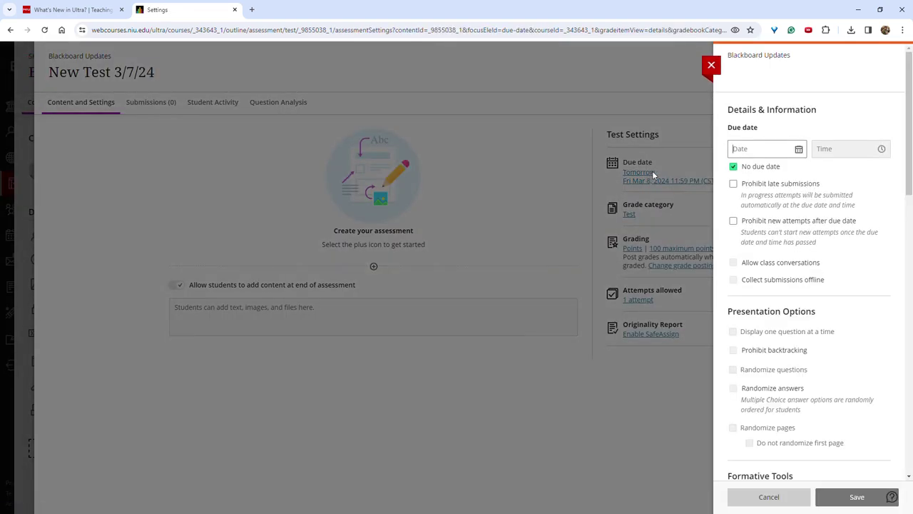
pyautogui.click(734, 168)
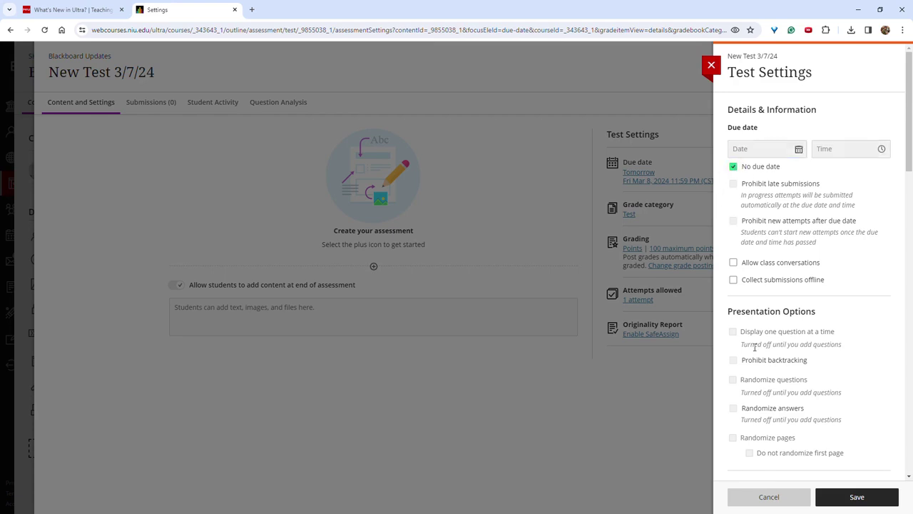
pyautogui.click(839, 494)
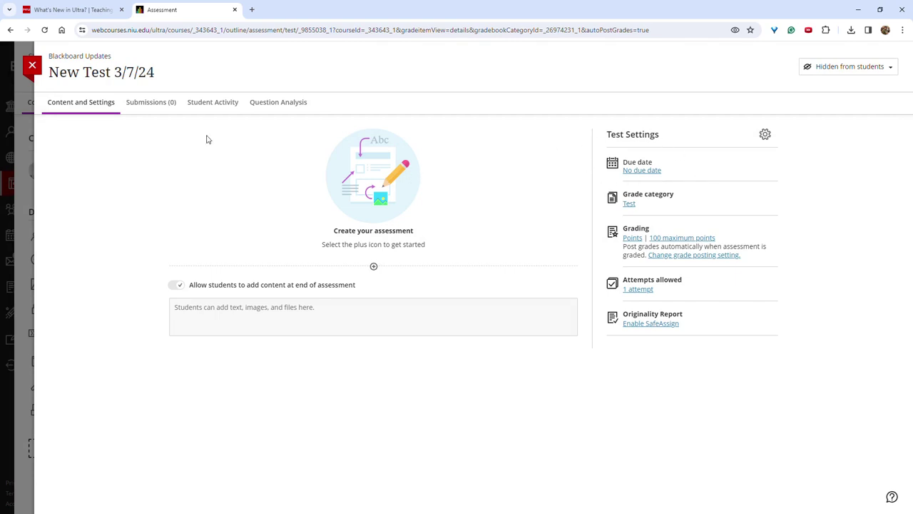
pyautogui.click(32, 66)
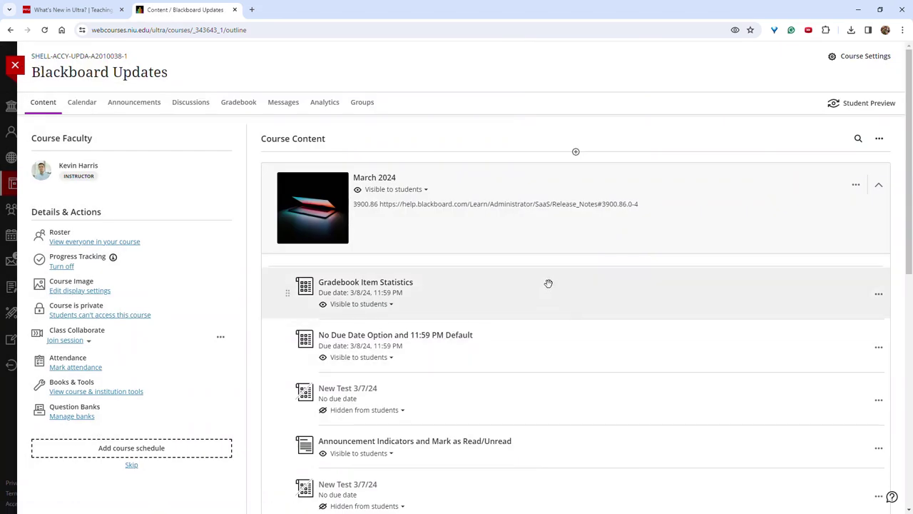
# Start another test below "No Due Date Option and 11:59 PM Default" to check its default due date, and close it without changes
pyautogui.moveTo(563, 267)
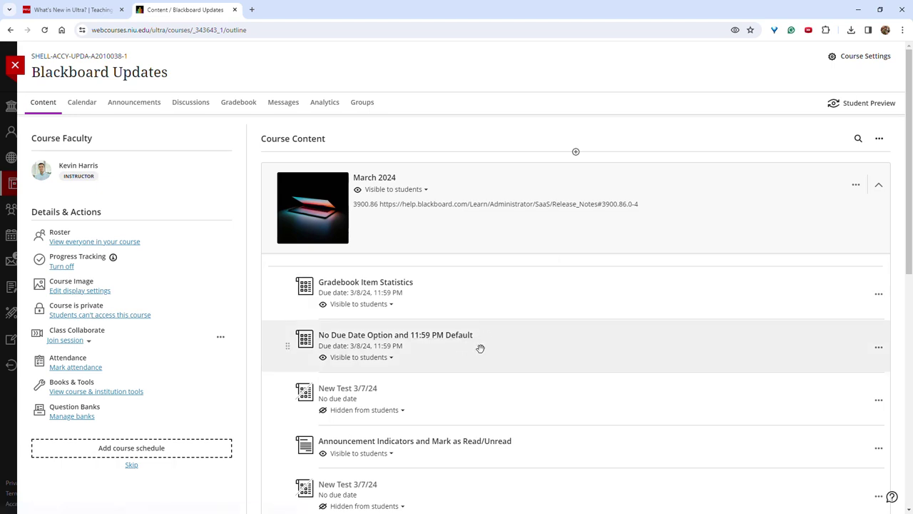
pyautogui.click(577, 374)
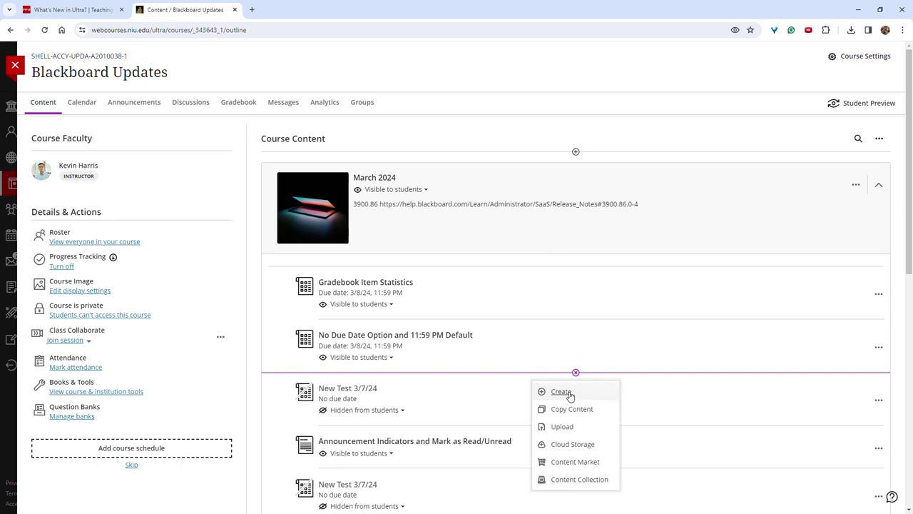
pyautogui.click(569, 394)
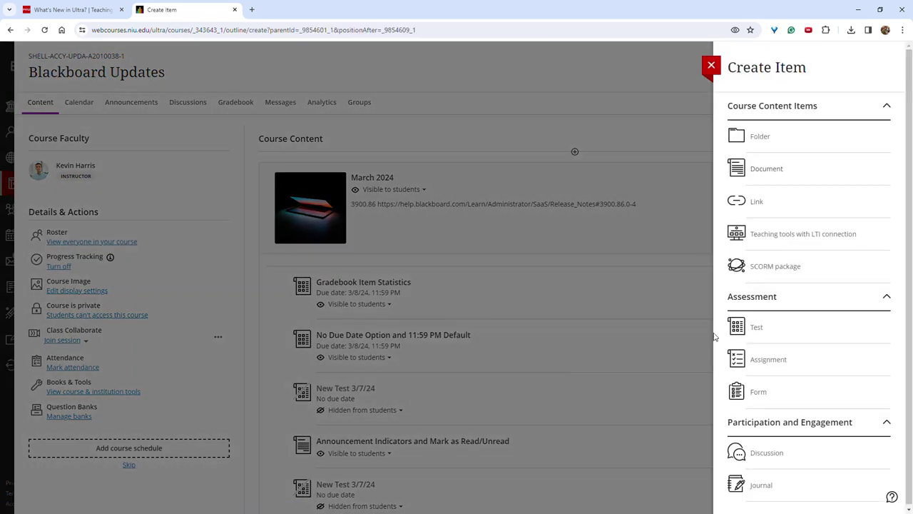
pyautogui.click(754, 326)
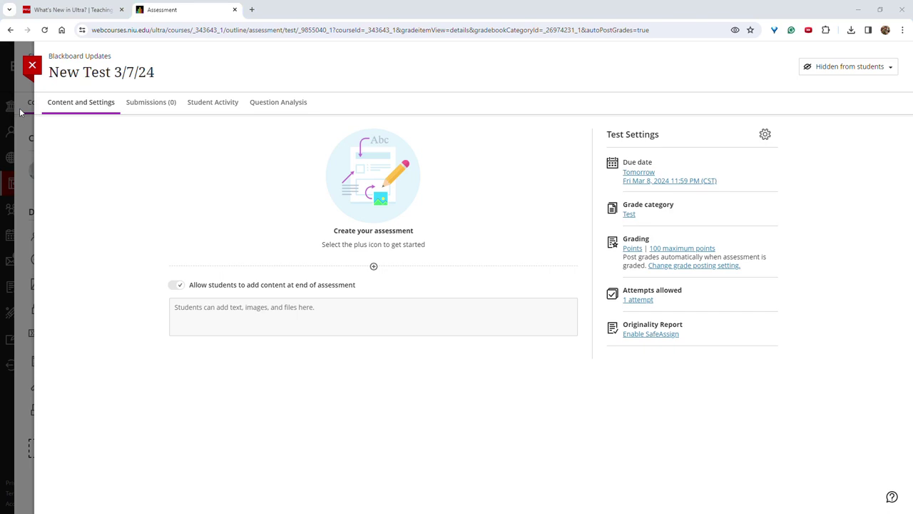
pyautogui.click(34, 72)
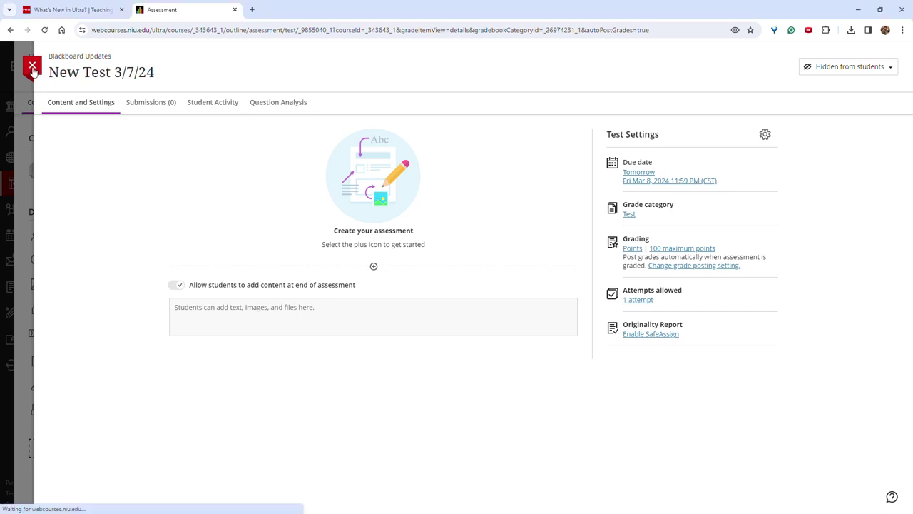
# In Student Preview, mark both course announcements as read and switch "Mark Announcements as Read" back to unread
pyautogui.moveTo(452, 376)
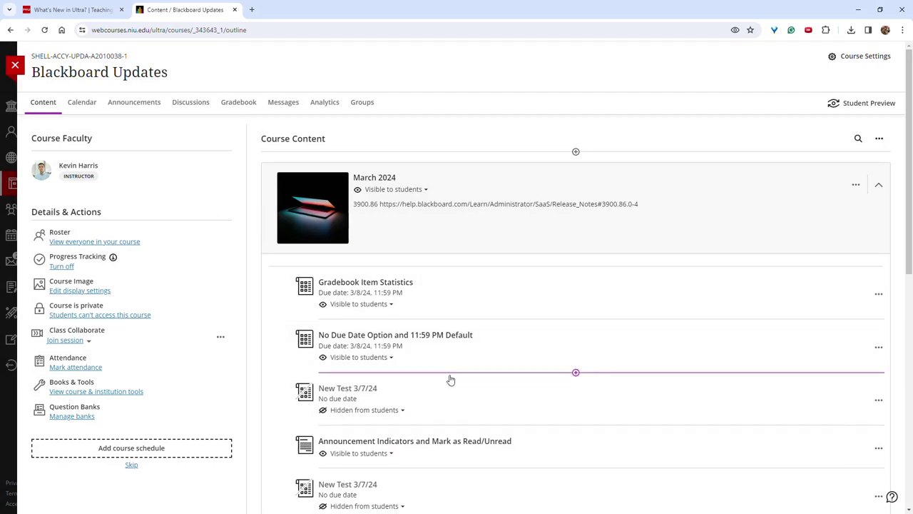
pyautogui.click(856, 103)
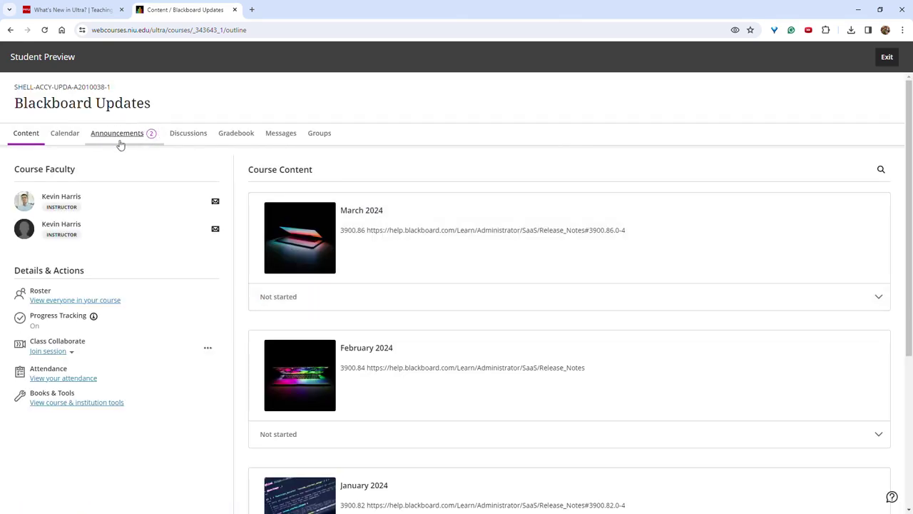
pyautogui.click(123, 134)
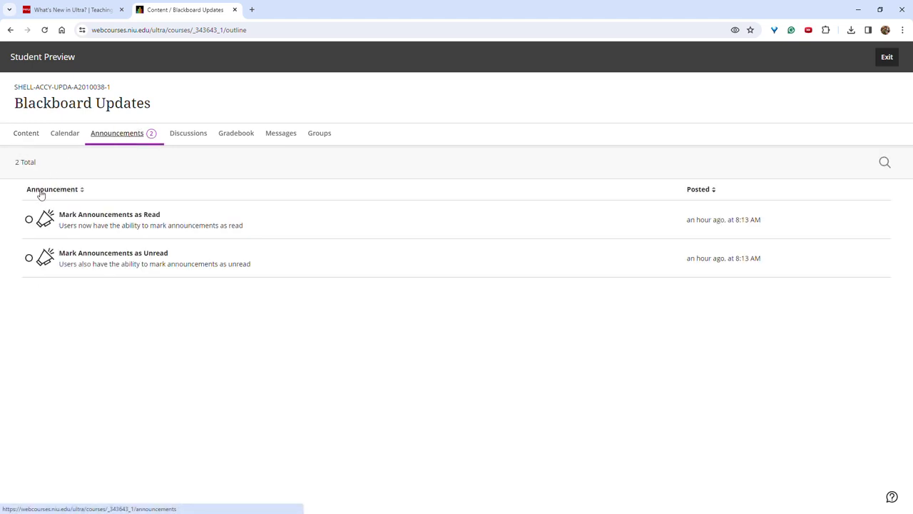
pyautogui.click(29, 220)
pyautogui.click(29, 255)
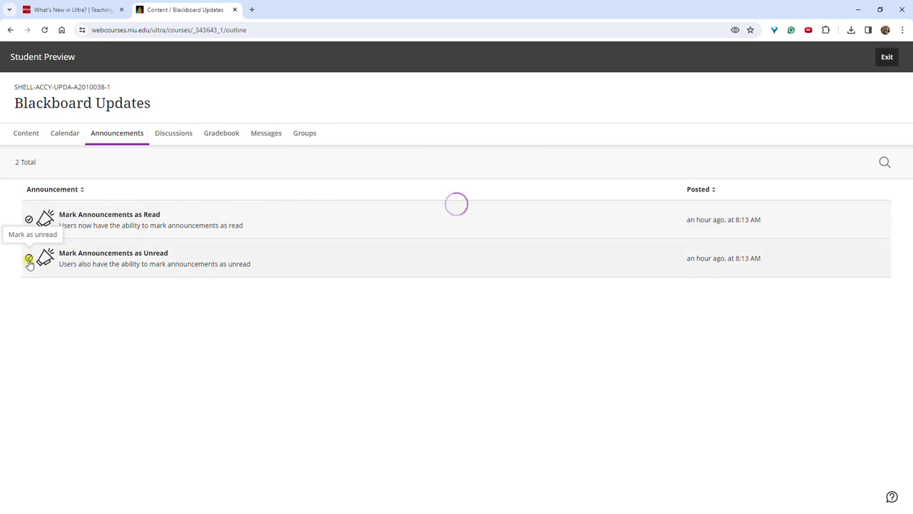
pyautogui.click(29, 220)
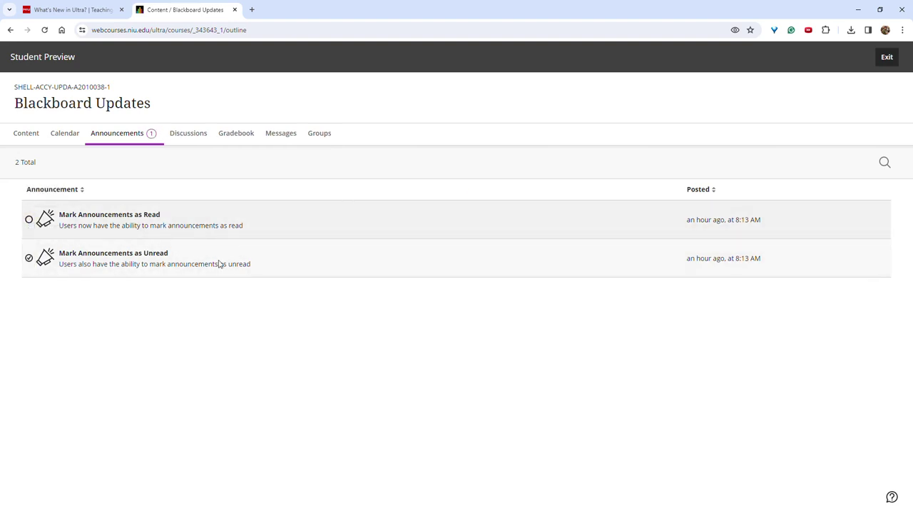
# Exit Student Preview and save the preview user
pyautogui.click(887, 58)
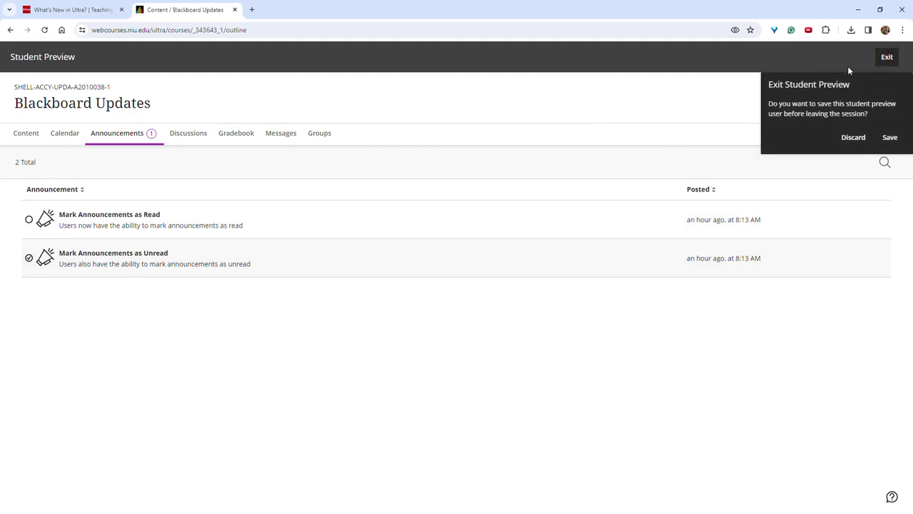
pyautogui.click(889, 136)
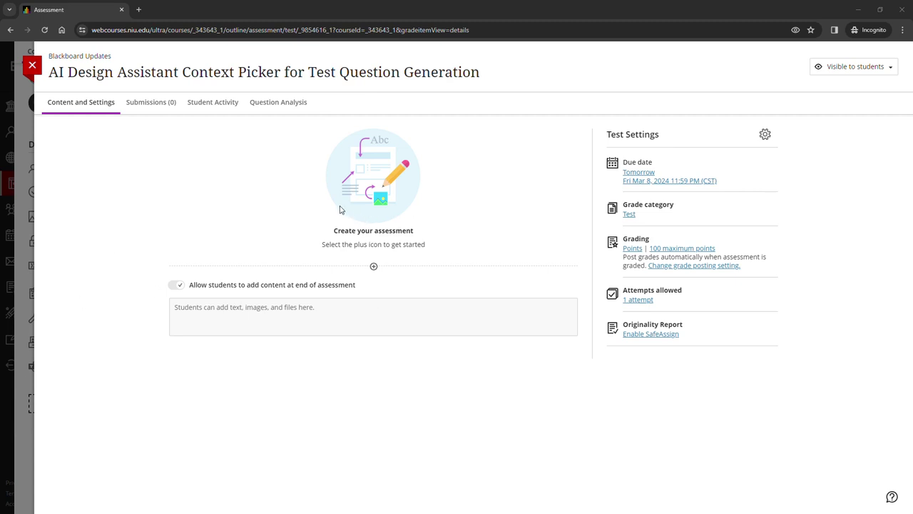
# Start auto-generating questions for the AI Design Assistant test, using Cortes and Cortes Letter from the AI Content Picker Items folder as source items
pyautogui.click(373, 266)
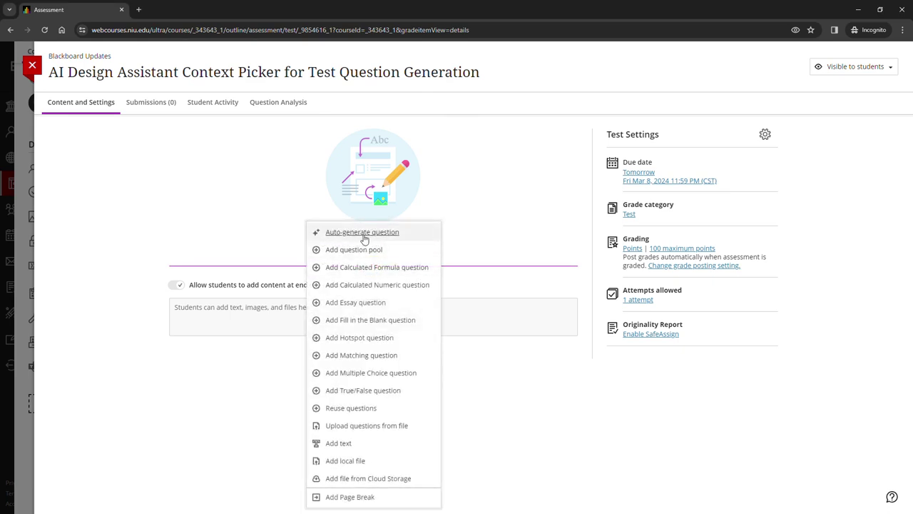
pyautogui.click(366, 237)
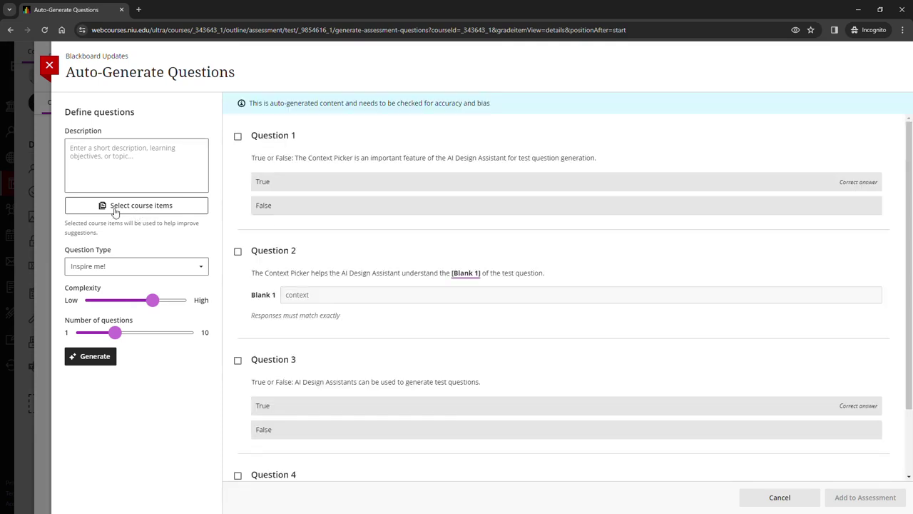
pyautogui.click(149, 210)
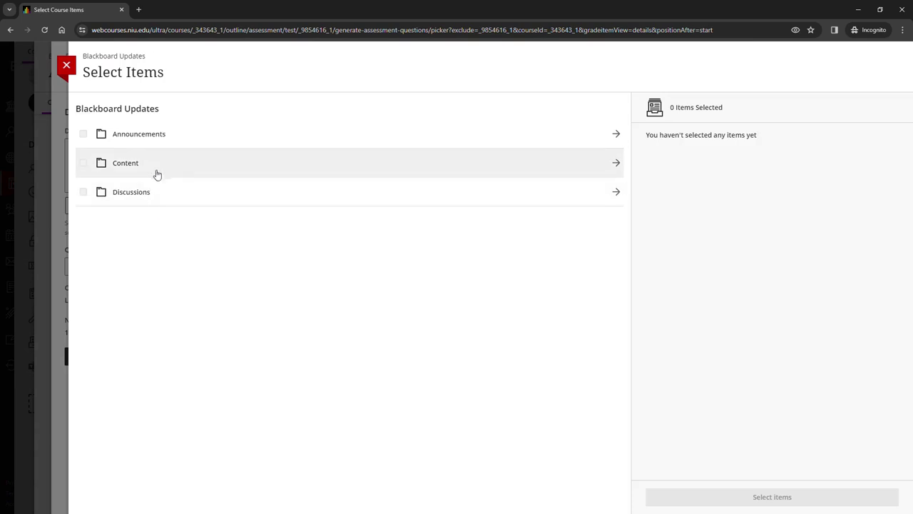
pyautogui.click(616, 164)
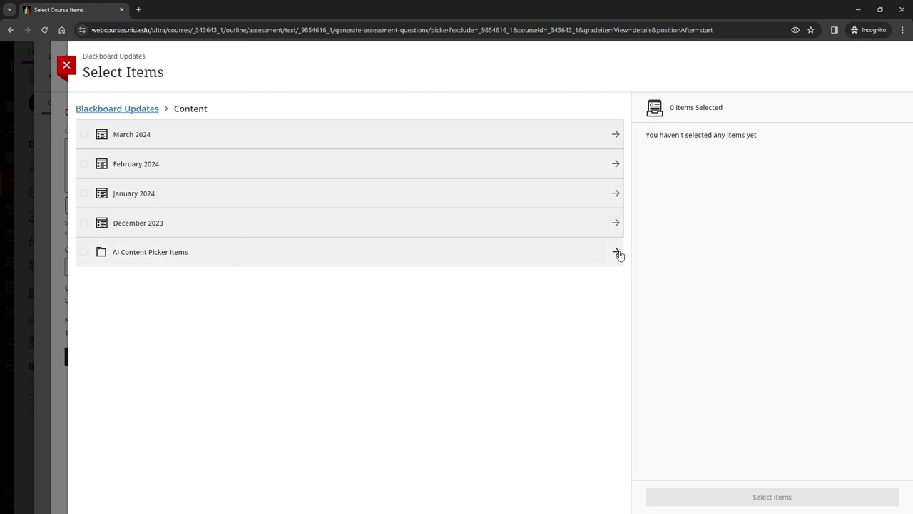
pyautogui.click(616, 253)
pyautogui.click(83, 135)
pyautogui.click(83, 162)
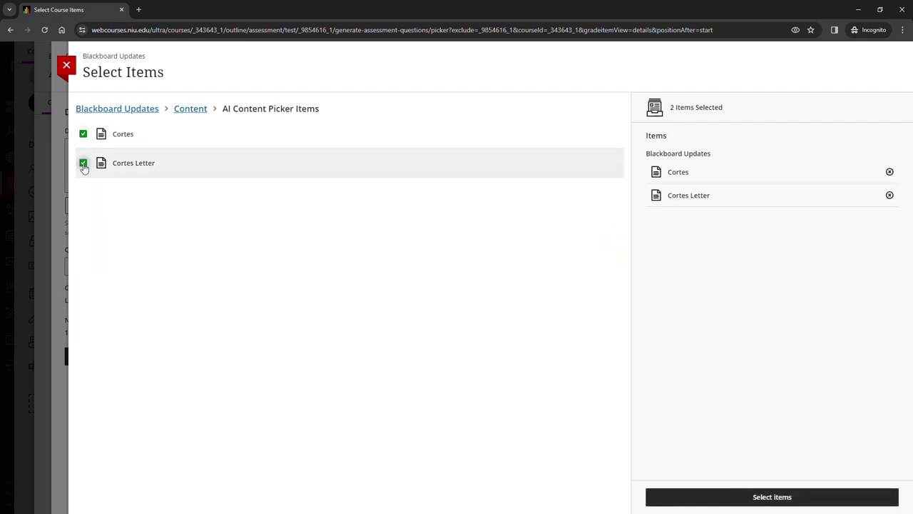
pyautogui.click(770, 500)
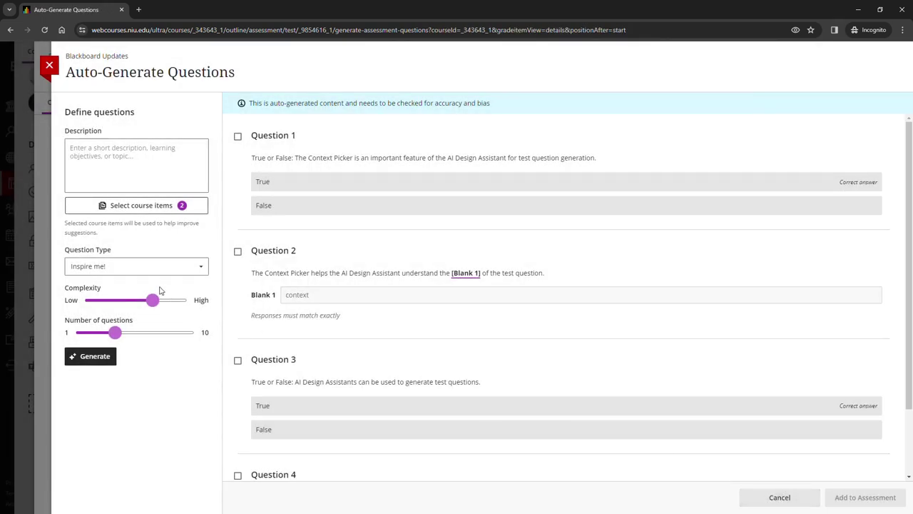
# Generate Essay questions from the two selected course items with the complexity raised close to High
pyautogui.click(176, 267)
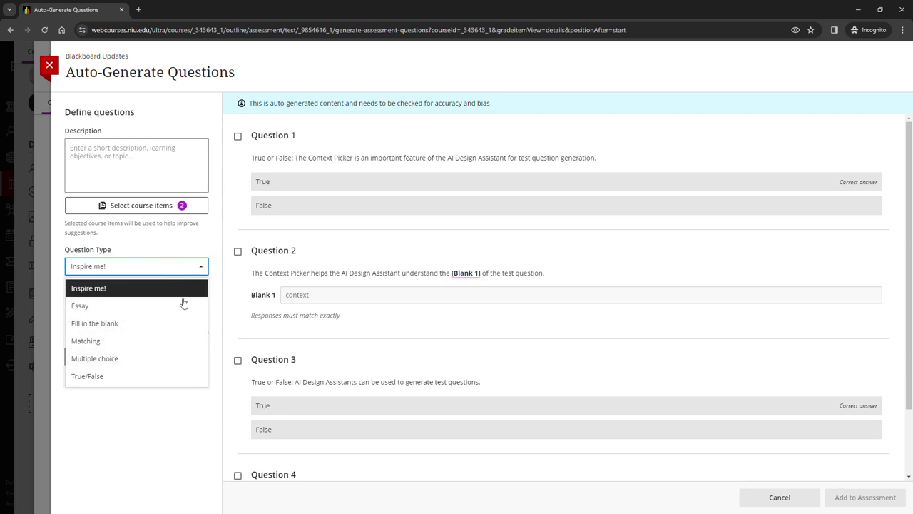
pyautogui.click(121, 308)
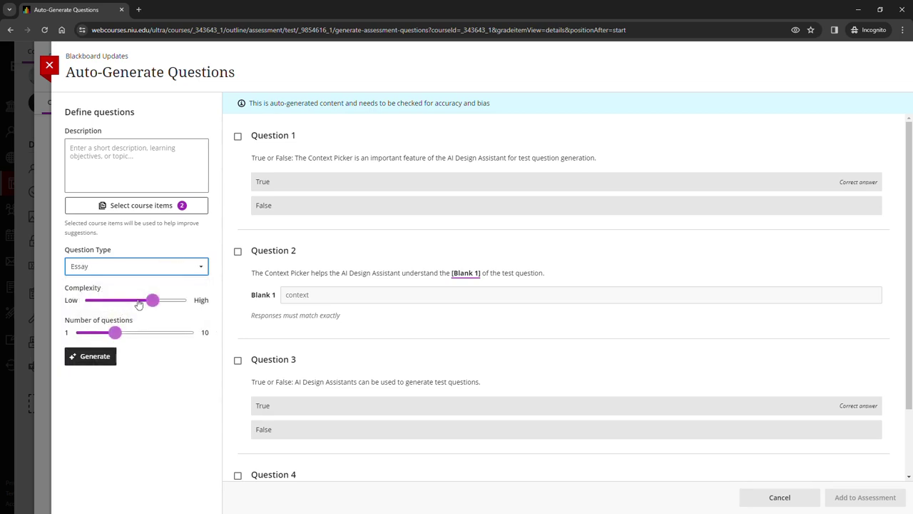
pyautogui.click(161, 304)
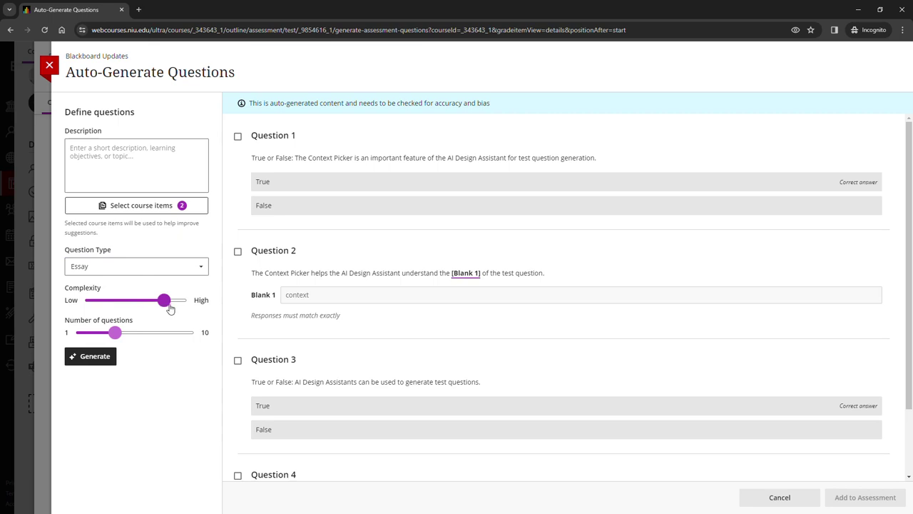
pyautogui.click(174, 300)
pyautogui.moveTo(117, 335)
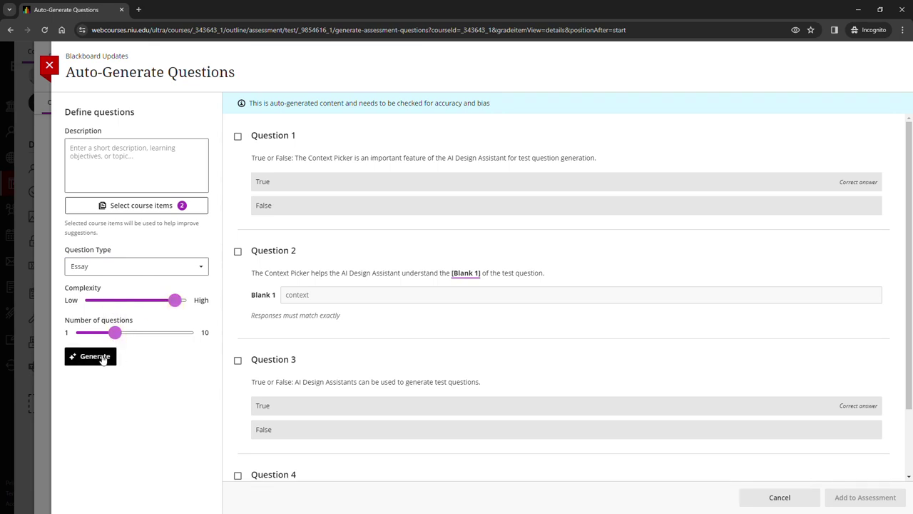
pyautogui.click(100, 359)
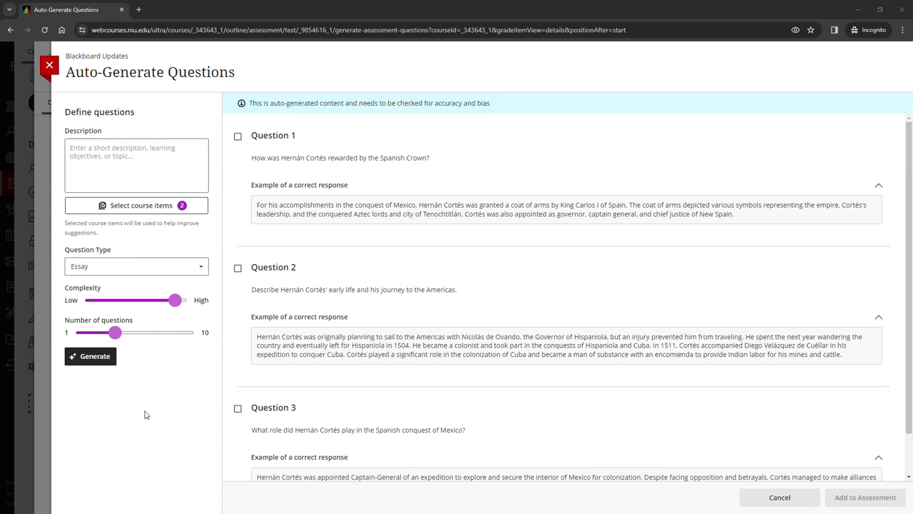
# Select and deselect generated Question 1, and regenerate the essay questions with the complexity at its highest setting
pyautogui.click(238, 137)
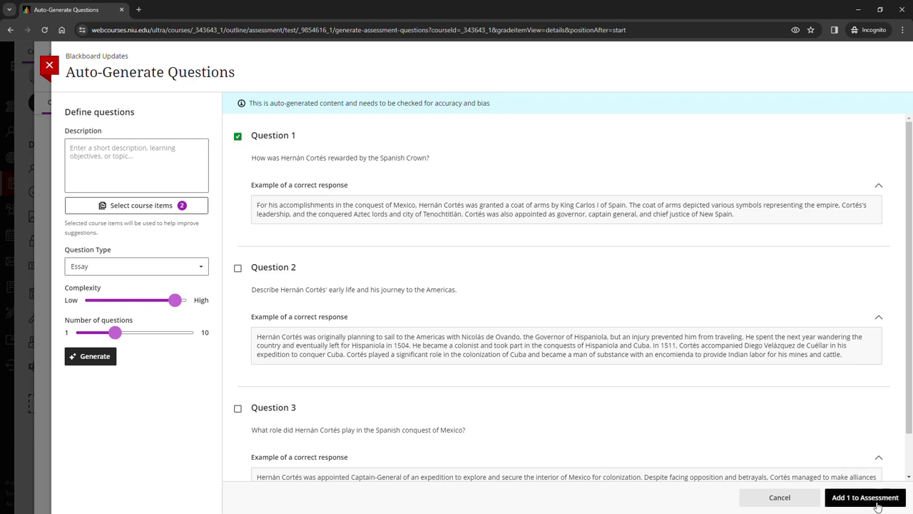
pyautogui.click(238, 136)
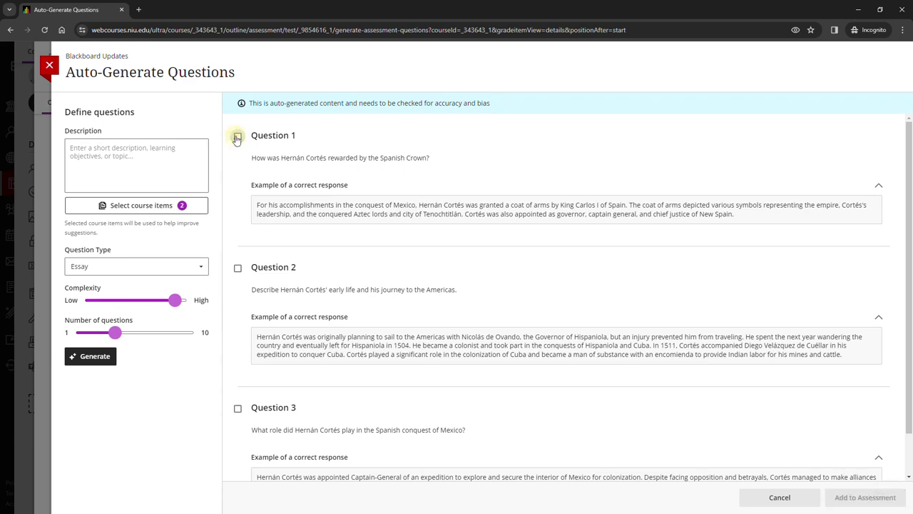
pyautogui.click(97, 357)
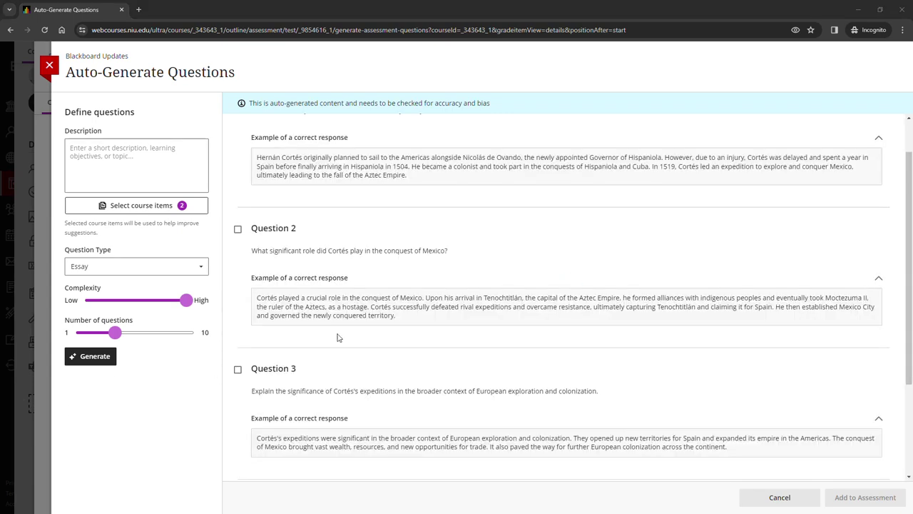
# Add generated Questions 3 and 4, on the significance of Cortés's expeditions and the controversy surrounding him, to the assessment
pyautogui.scroll(-2, 342, 335)
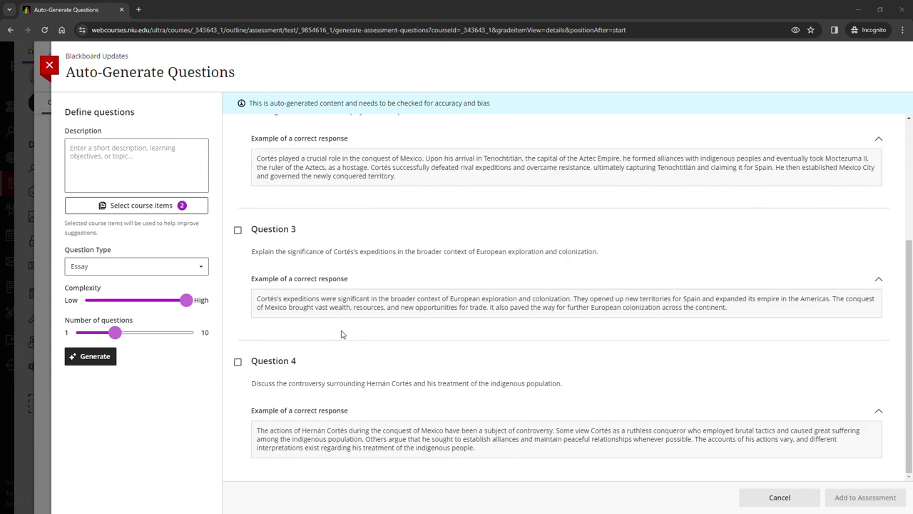
pyautogui.click(237, 230)
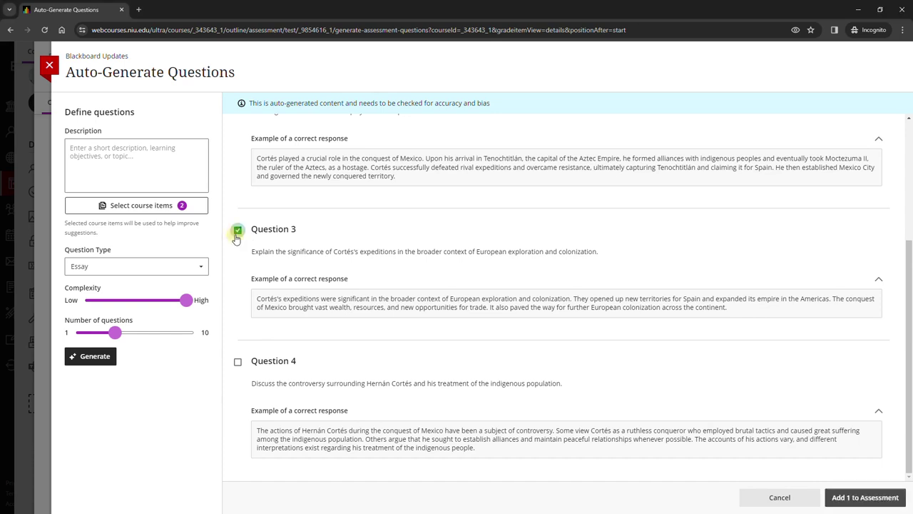
pyautogui.click(237, 361)
pyautogui.click(877, 497)
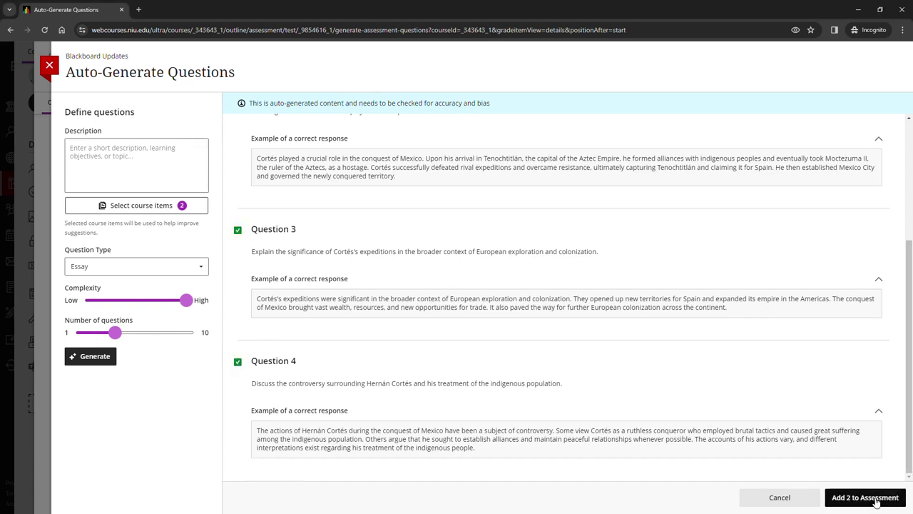